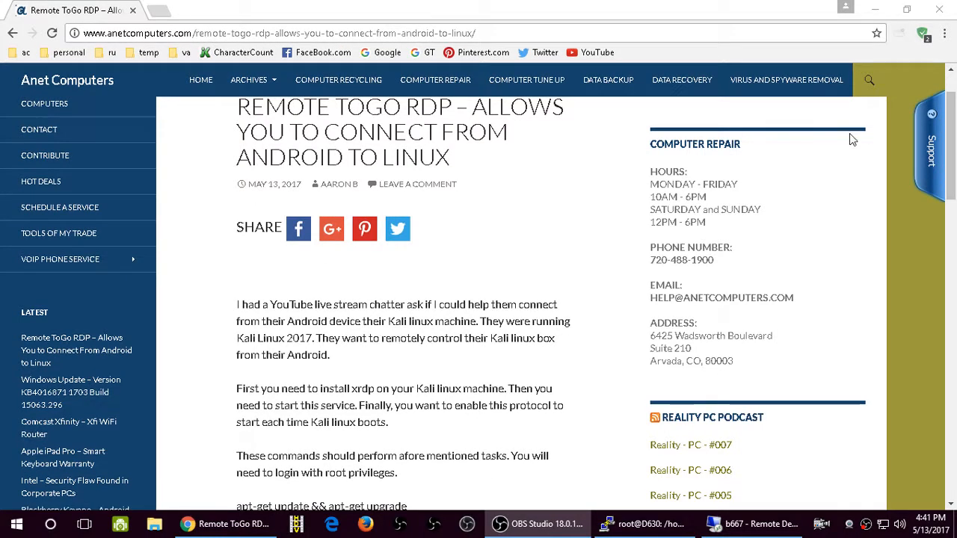
pyautogui.scroll(-2, 531, 336)
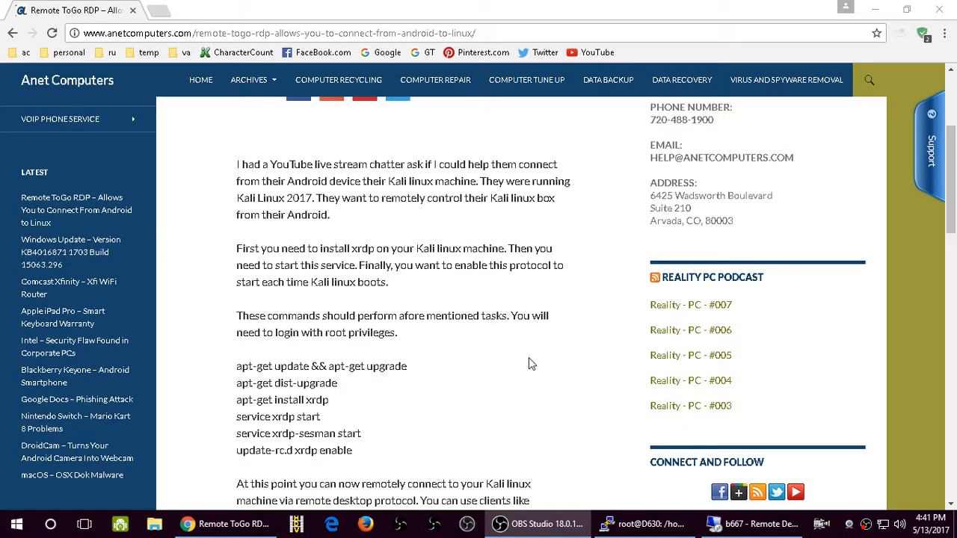
pyautogui.scroll(-2, 501, 368)
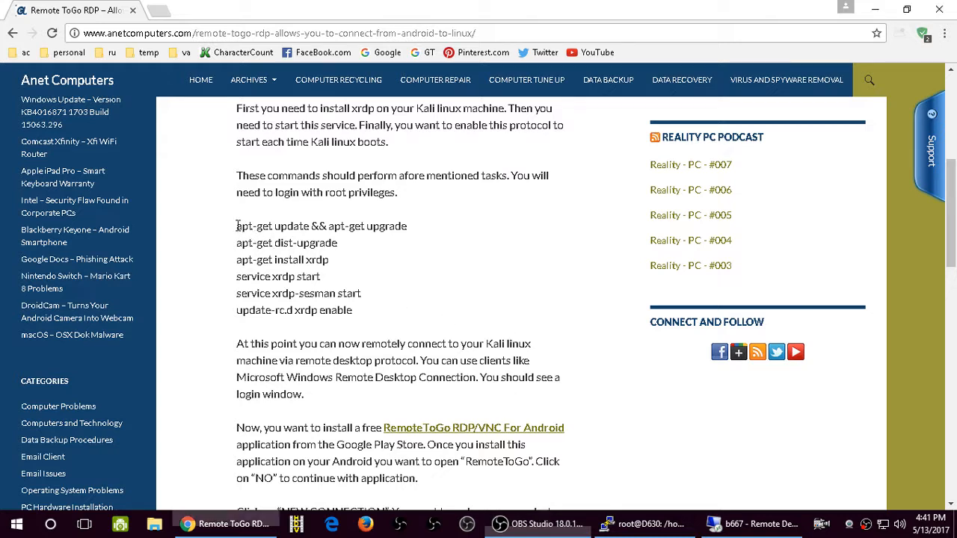
# Copy the article's apt-get update && apt-get upgrade command to the clipboard.
pyautogui.moveTo(236, 226); pyautogui.dragTo(412, 226)
pyautogui.rightClick(397, 233)
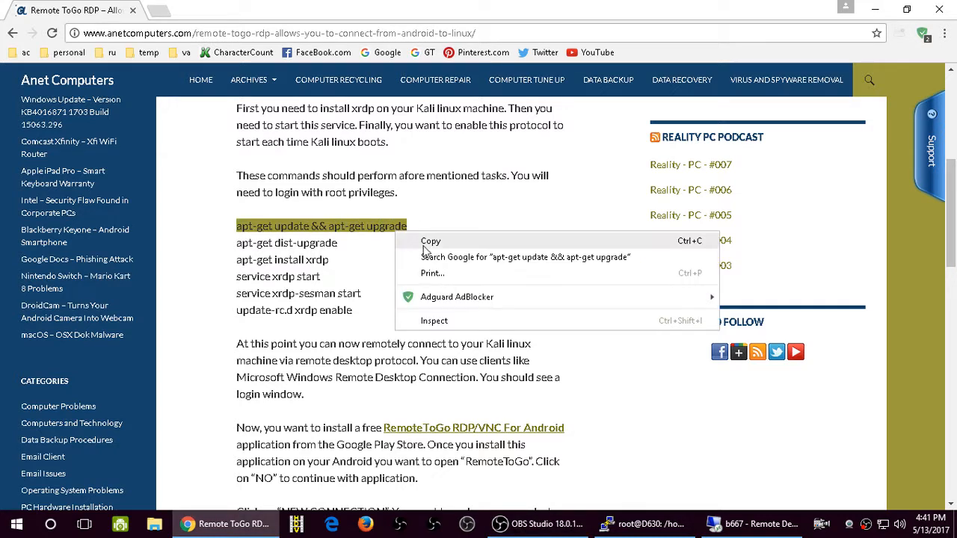
pyautogui.click(437, 244)
# Switch to the PuTTY root shell on D630 and attempt to clear its screen.
pyautogui.click(641, 523)
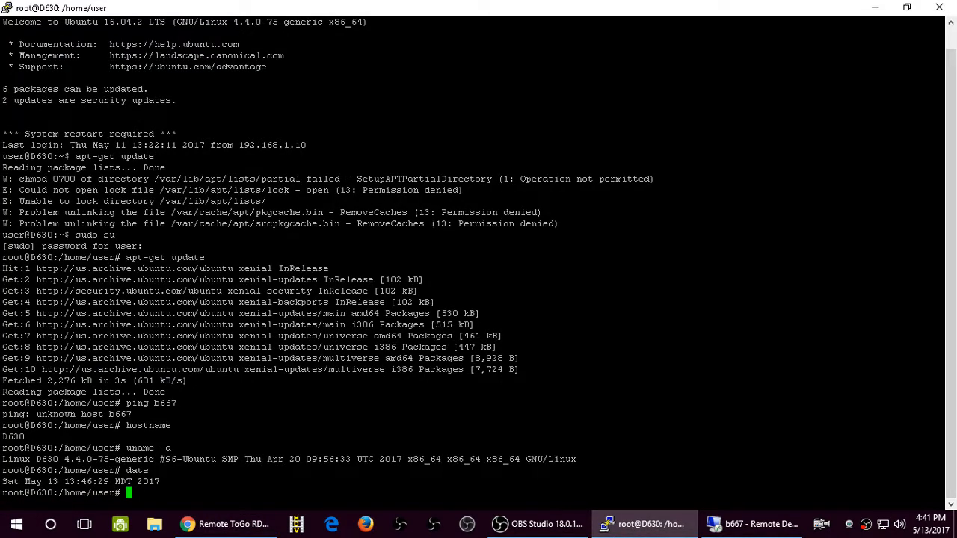
pyautogui.write('cls')
pyautogui.press('Return')
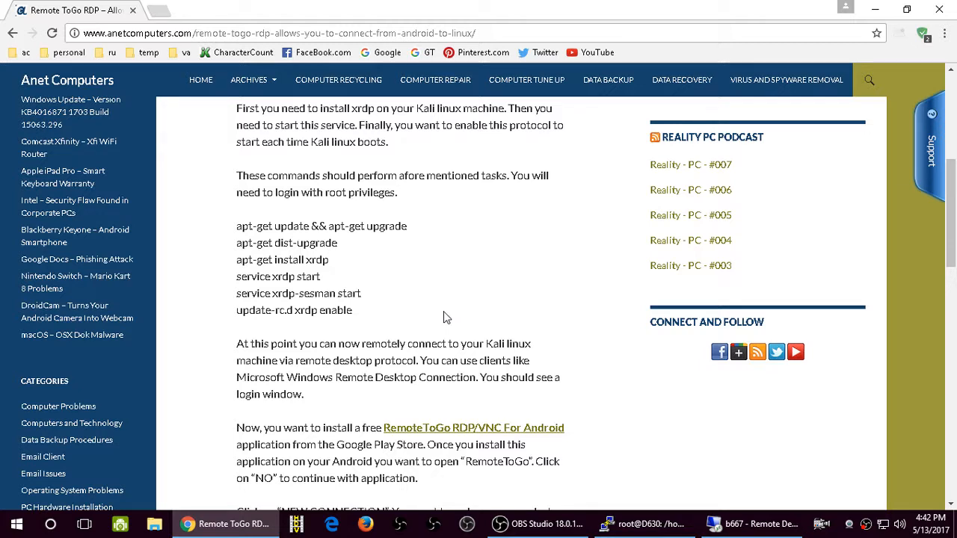
pyautogui.scroll(-2, 447, 316)
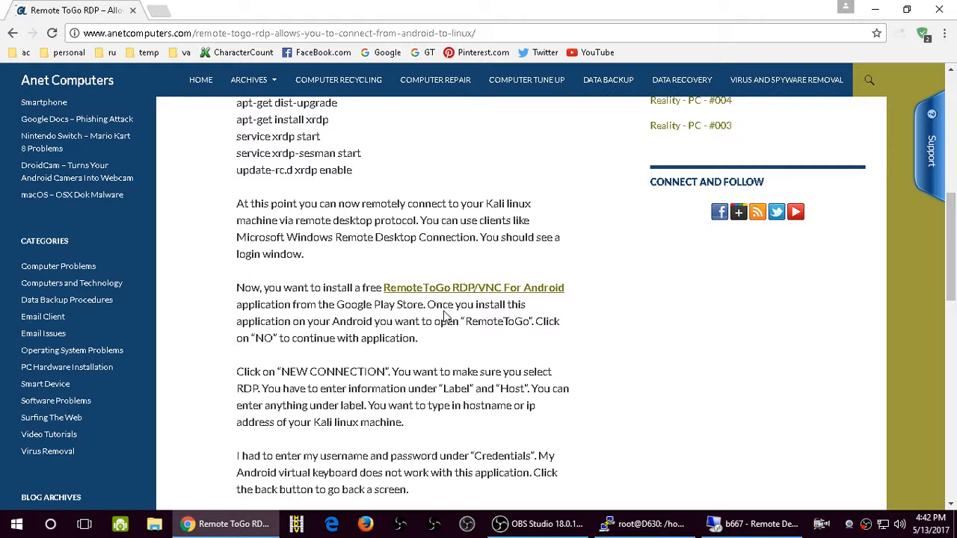
pyautogui.scroll(1, 446, 316)
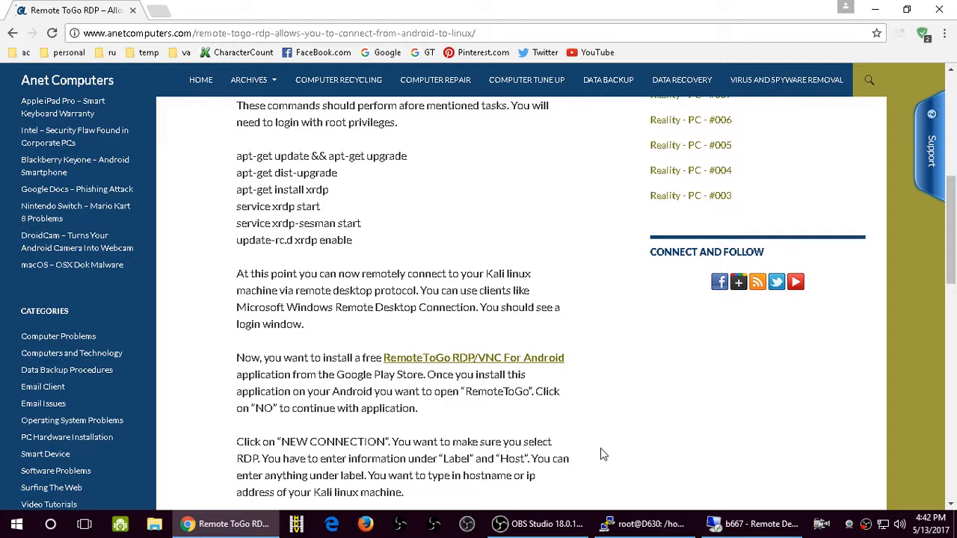
# Launch Remote Desktop Connection from Windows search.
pyautogui.click(50, 524)
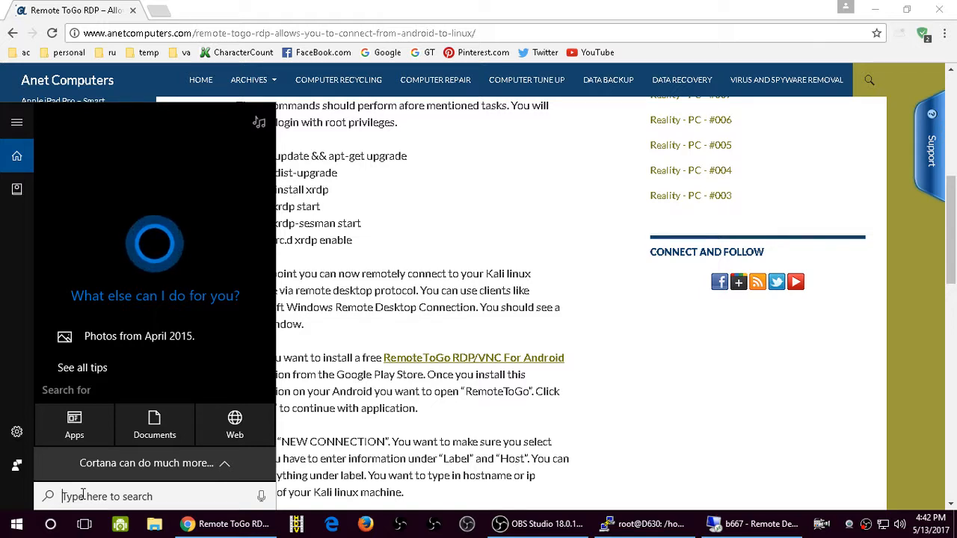
pyautogui.write('remote')
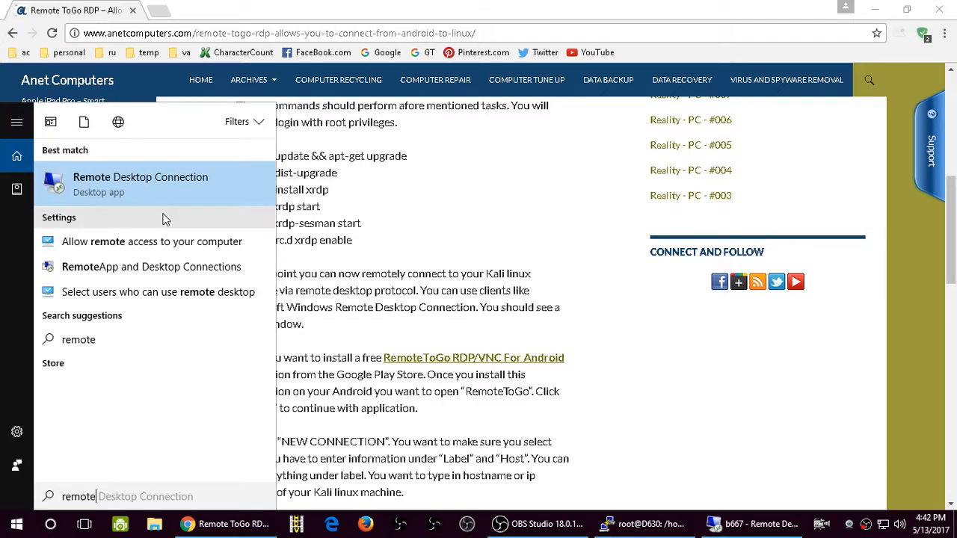
pyautogui.click(163, 188)
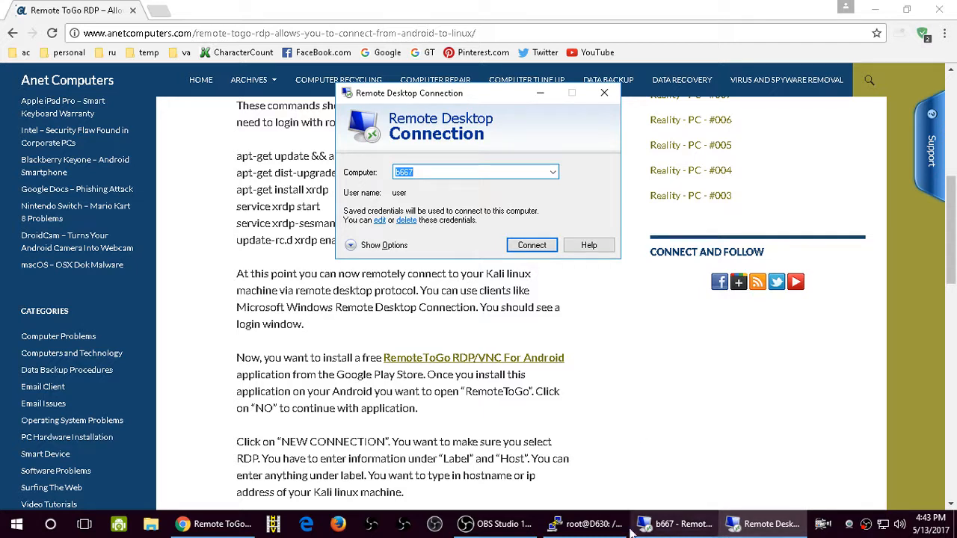
# Confirm in the PuTTY terminal that the Linux machine's hostname is D630.
pyautogui.click(584, 523)
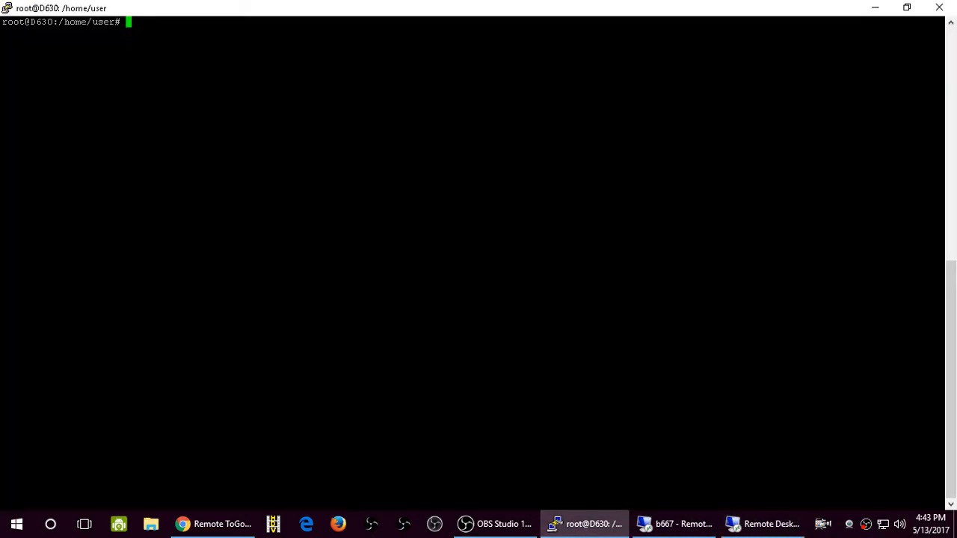
pyautogui.write('hostname')
pyautogui.press('Return')
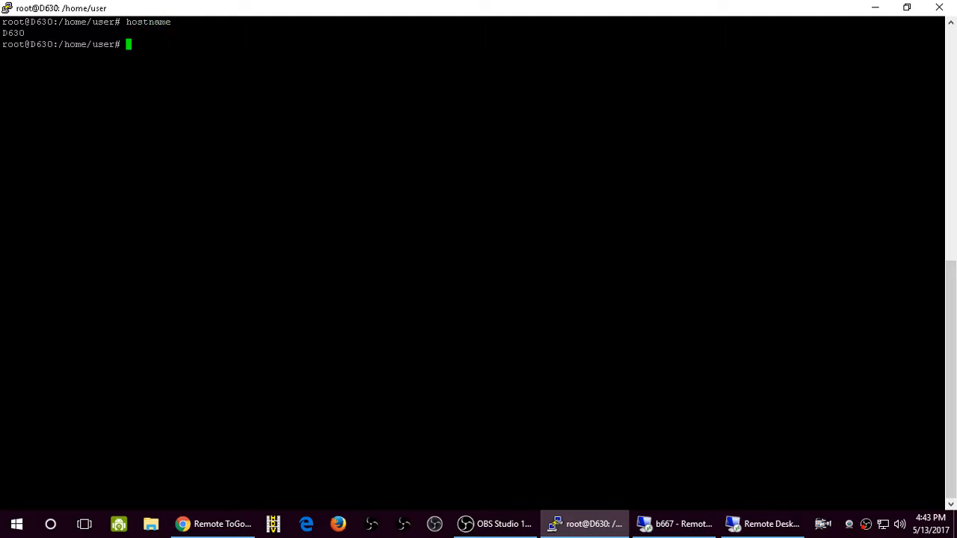
# Bring the RemoteToGo article back in front to review its connection steps.
pyautogui.click(762, 523)
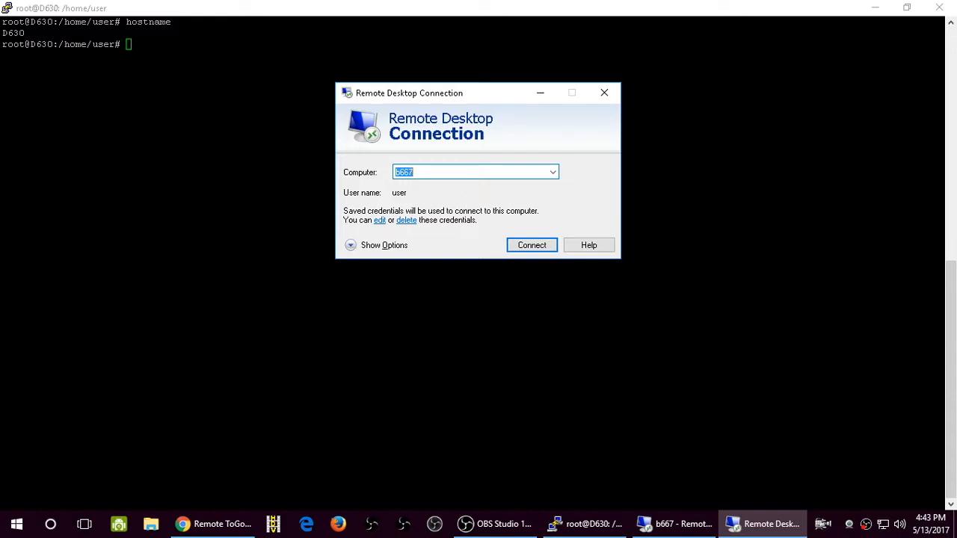
pyautogui.click(217, 523)
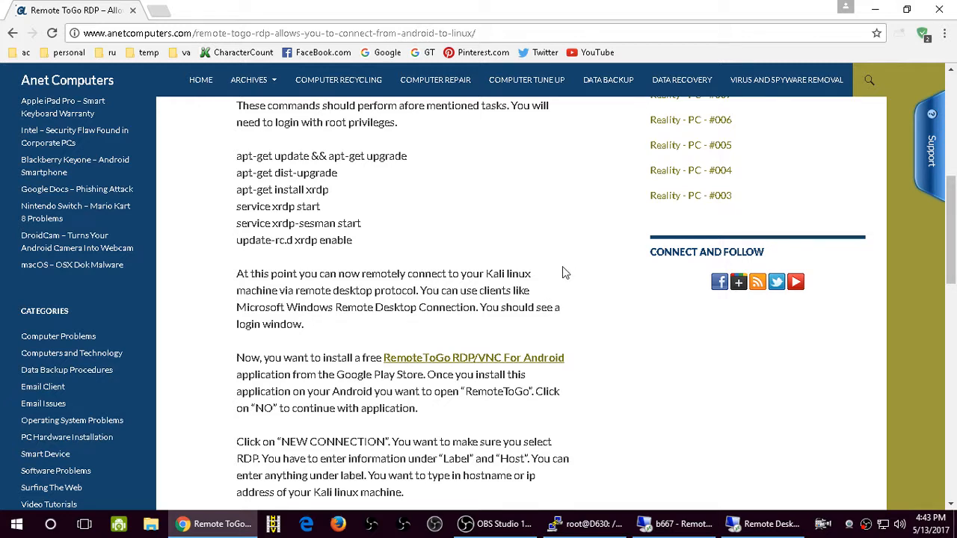
pyautogui.scroll(-1, 565, 272)
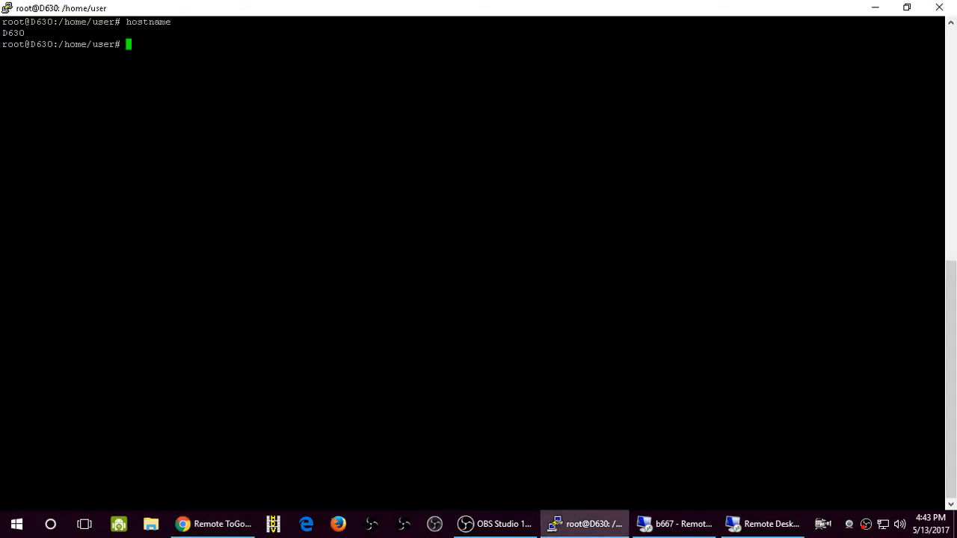
pyautogui.write('ifconfig')
# Discard the unfinished ifconfig command and return to the RemoteToGo RDP article.
pyautogui.press('BackSpace')
pyautogui.press('BackSpace')
pyautogui.press('BackSpace')
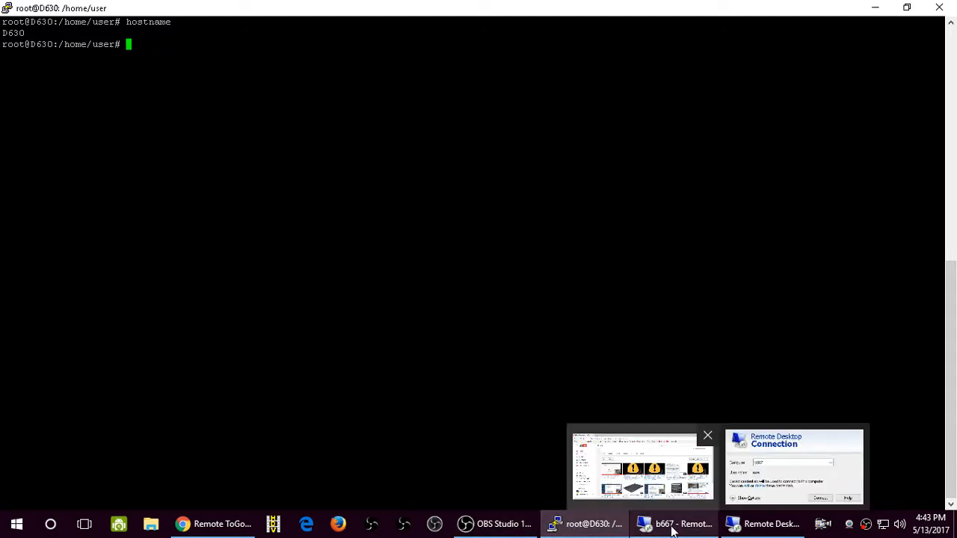
pyautogui.click(677, 523)
pyautogui.click(755, 523)
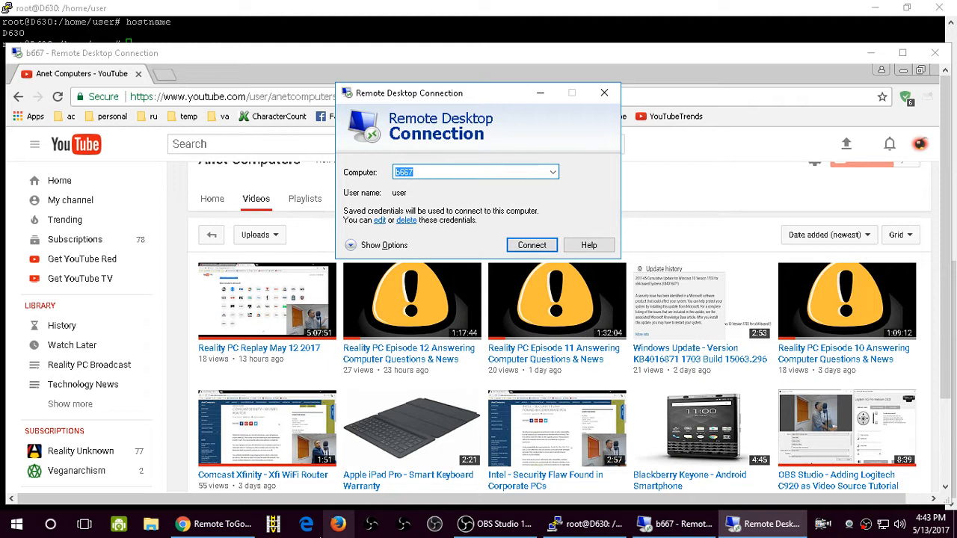
pyautogui.click(217, 523)
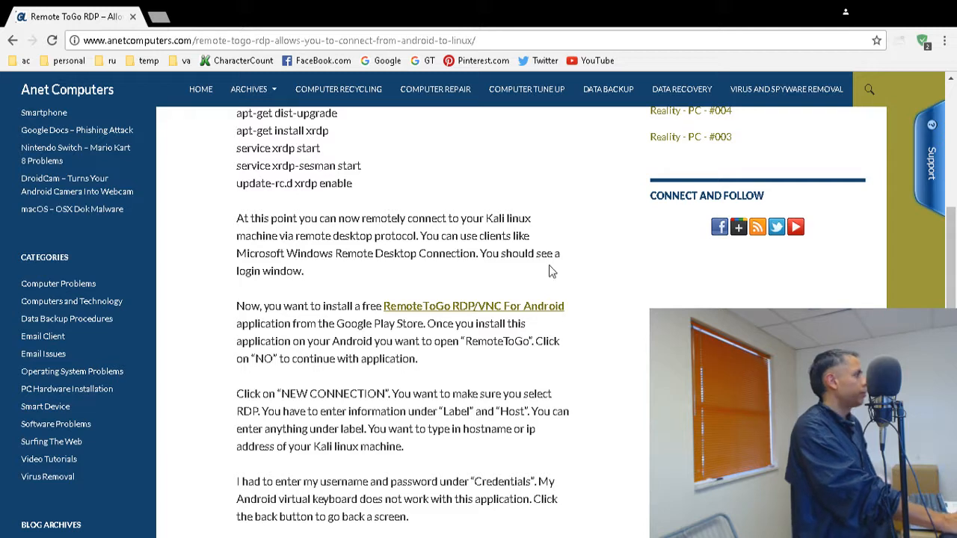
pyautogui.scroll(-1, 540, 383)
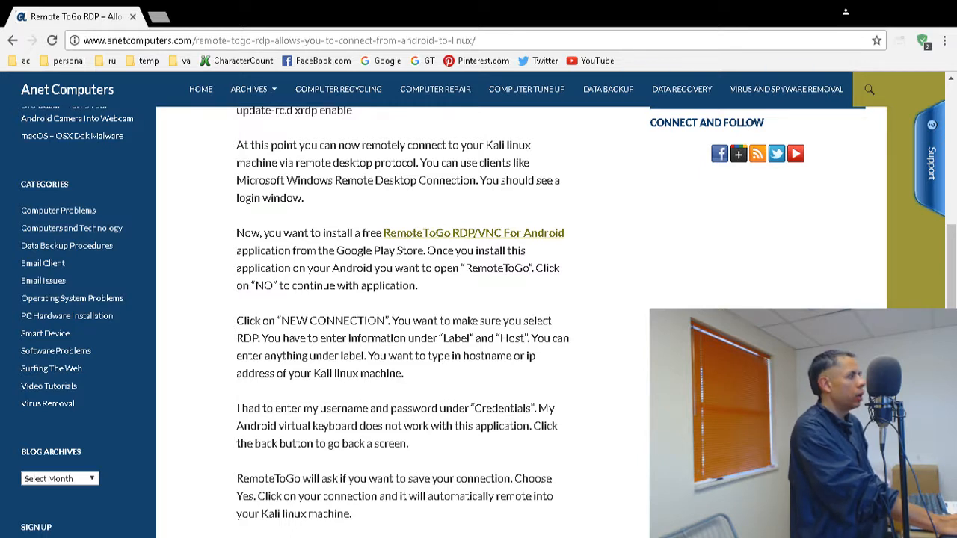
pyautogui.scroll(-1, 479, 299)
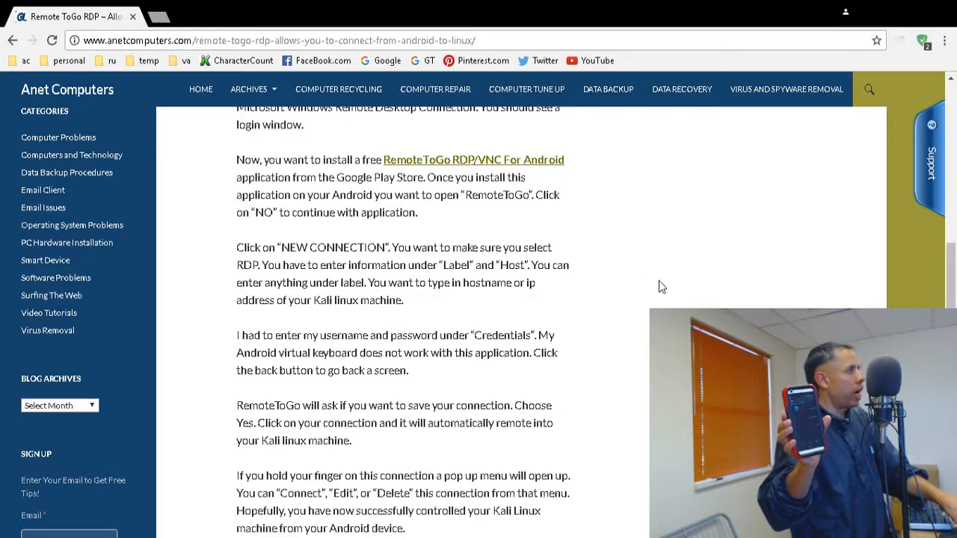
pyautogui.scroll(5, 640, 329)
pyautogui.scroll(5, 640, 329)
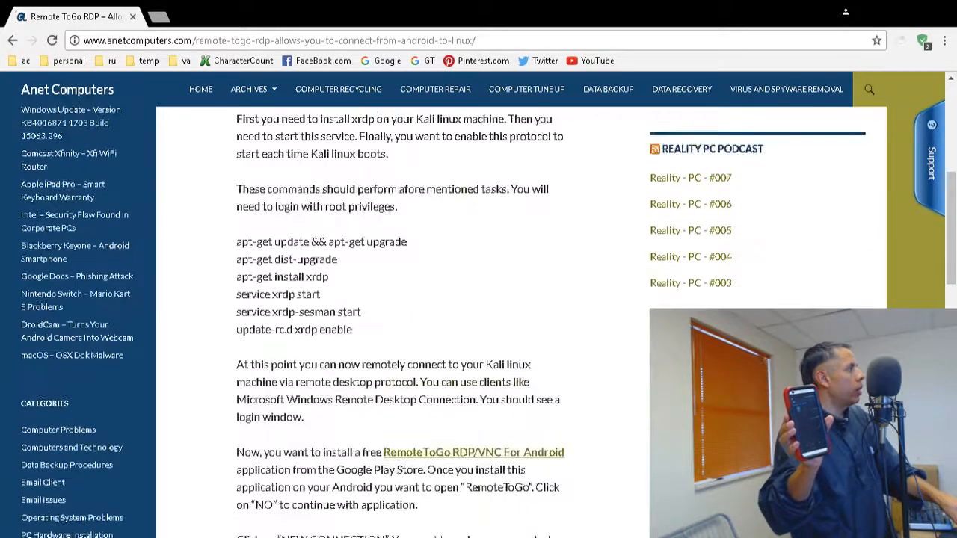
pyautogui.scroll(5, 641, 329)
pyautogui.scroll(5, 640, 329)
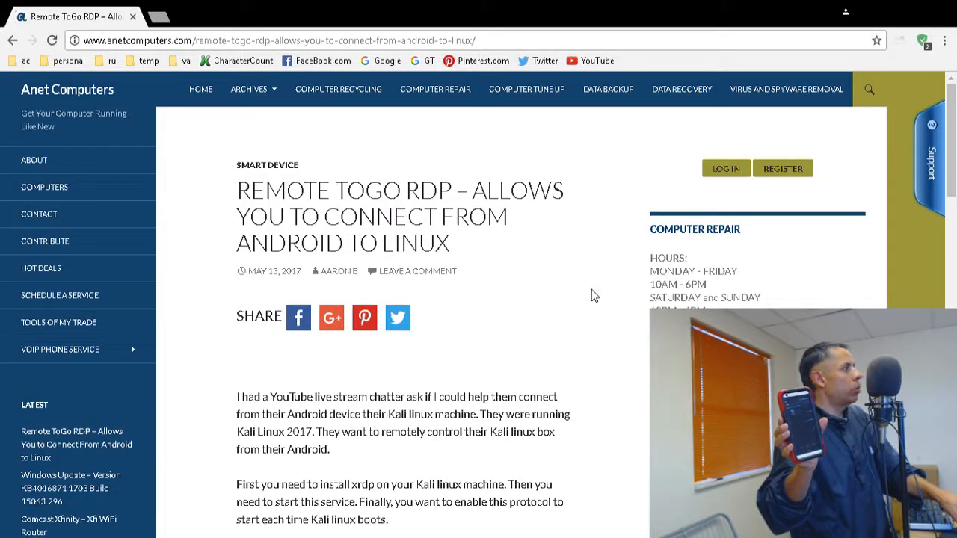
pyautogui.scroll(-3, 592, 295)
pyautogui.scroll(-3, 591, 283)
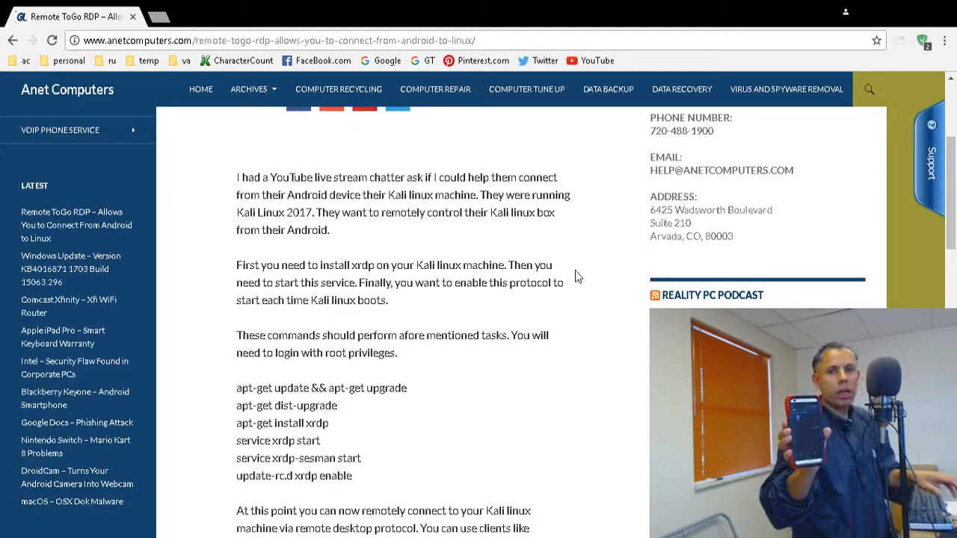